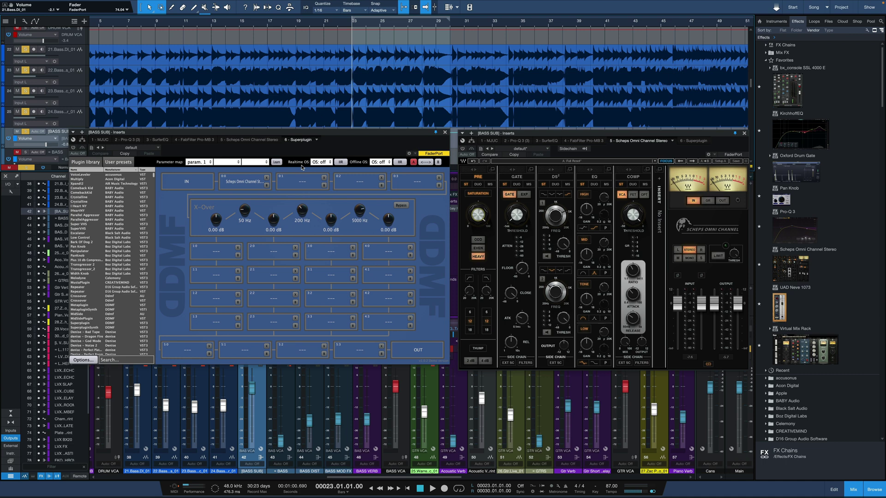
# Step: In Plugin Doctor, switch on Scheps Omni Channel's PRE saturation stage to show its harmonic series
pyautogui.hotkey('ctrl', 'Right')
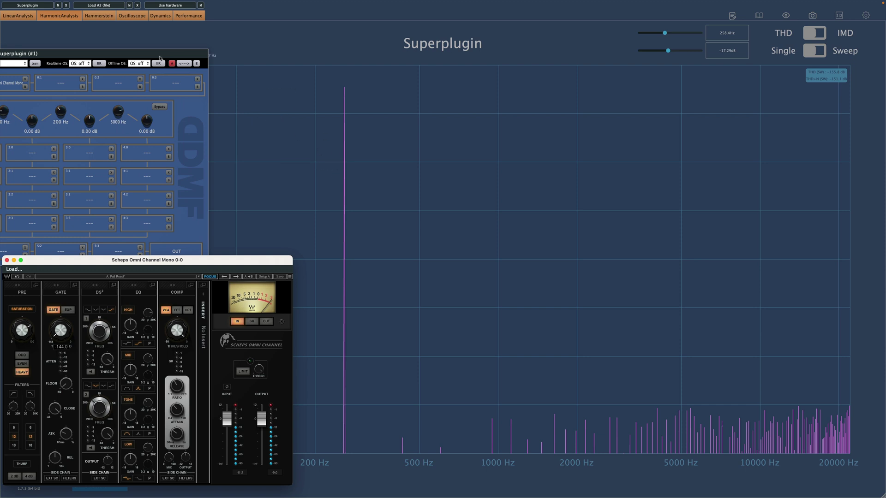
pyautogui.moveTo(203, 53)
pyautogui.mouseDown()
pyautogui.moveTo(335, 51)
pyautogui.moveTo(214, 55)
pyautogui.mouseUp()
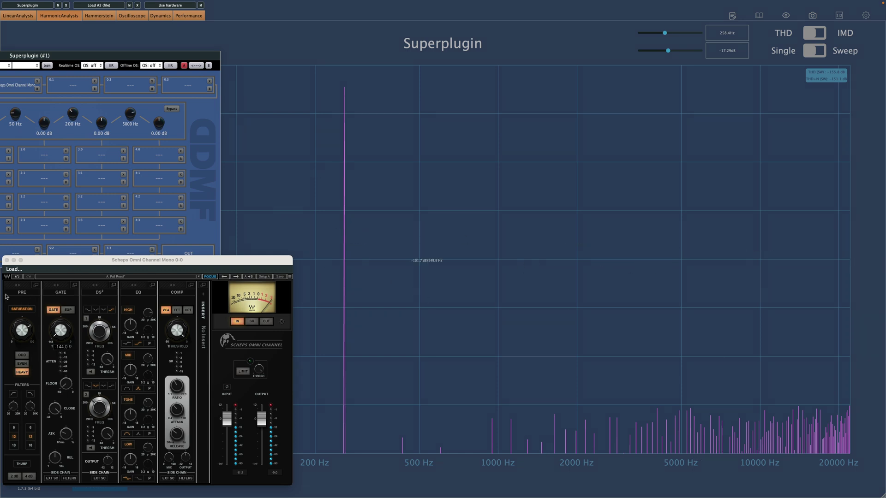
pyautogui.click(23, 294)
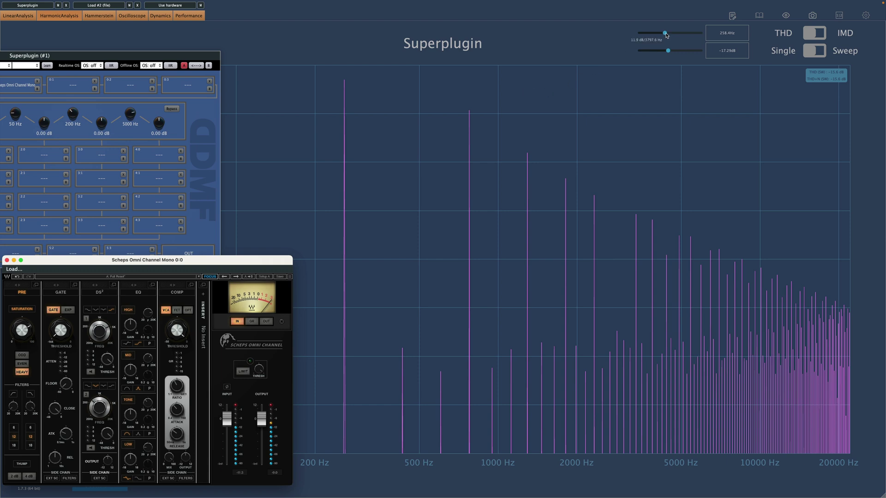
# Step: Raise the Plugin Doctor test tone to about 6279 Hz and bring Superplugin fully into view
pyautogui.moveTo(666, 35); pyautogui.dragTo(688, 51)
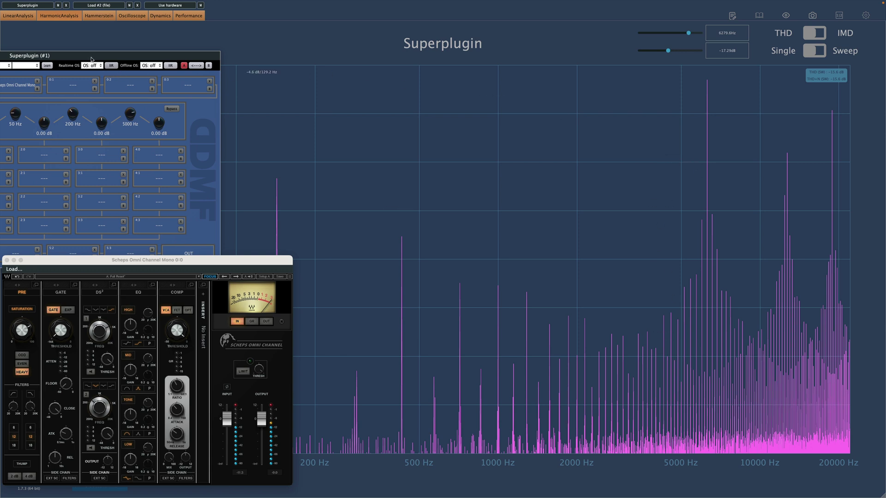
pyautogui.moveTo(113, 57); pyautogui.dragTo(172, 57)
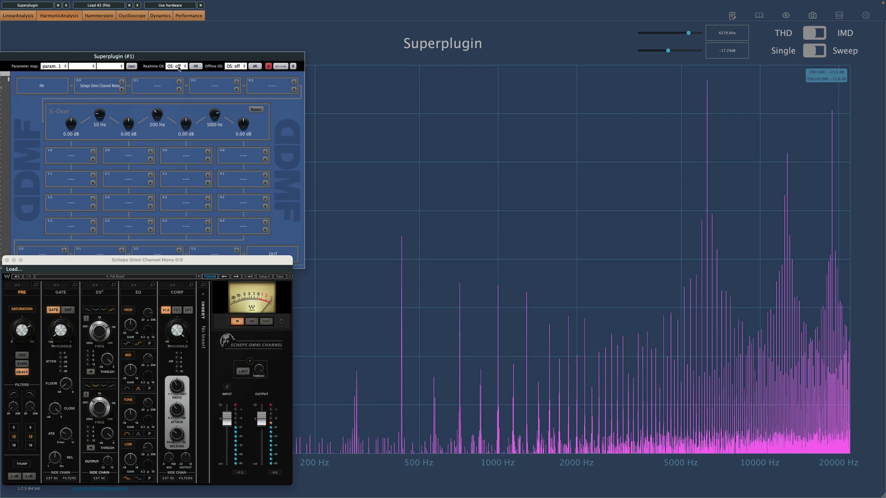
# Step: Cycle Superplugin's realtime oversampling through 2x, 4x, 8x, 16x and off, ending on 4x
pyautogui.click(179, 68)
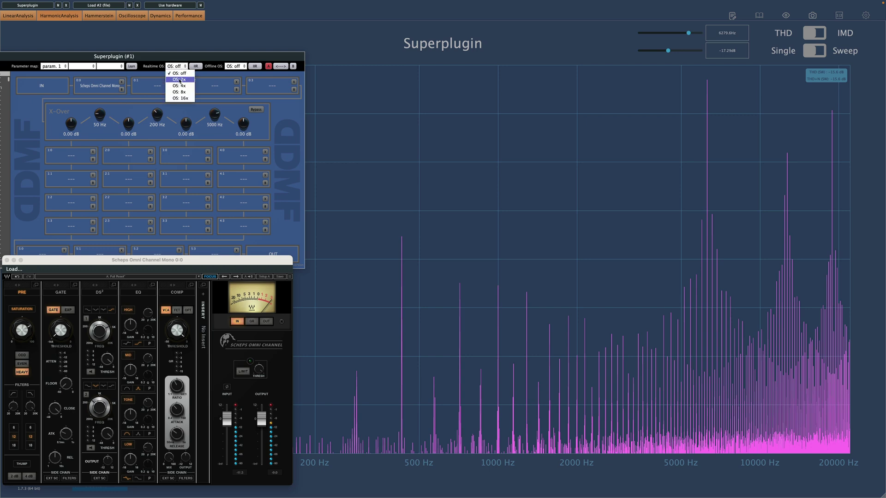
pyautogui.click(180, 79)
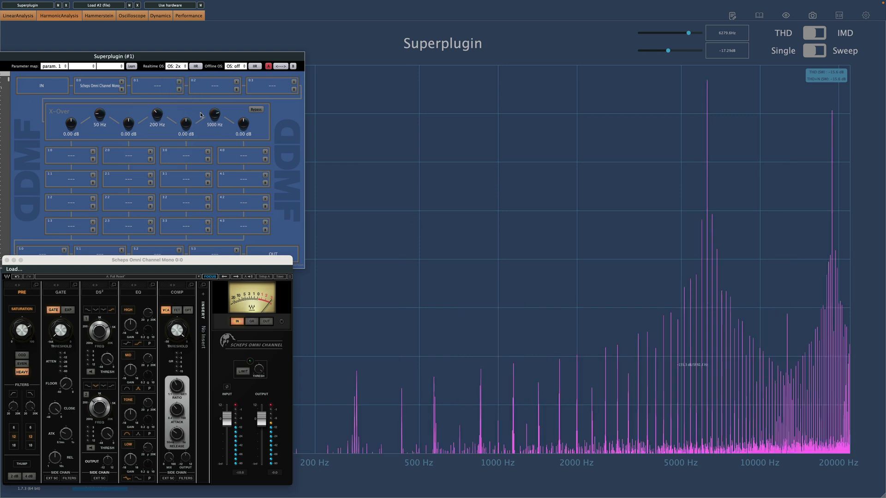
pyautogui.click(181, 68)
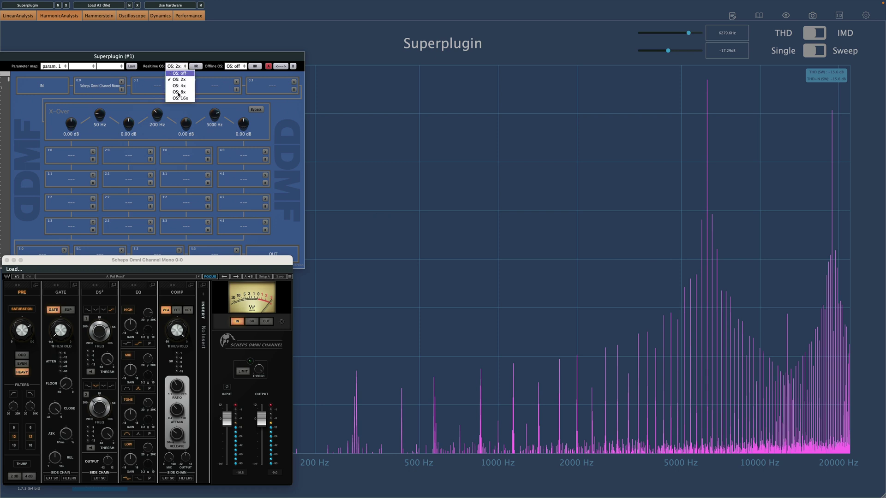
pyautogui.click(180, 90)
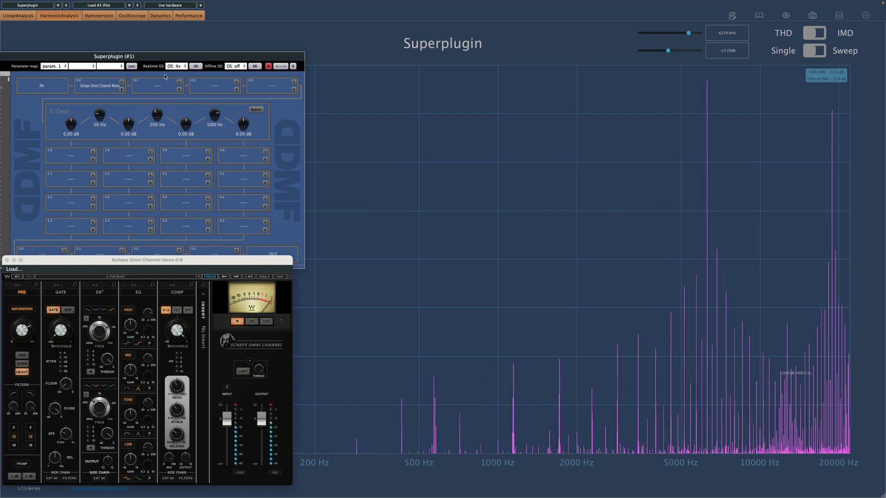
pyautogui.click(182, 68)
pyautogui.click(180, 91)
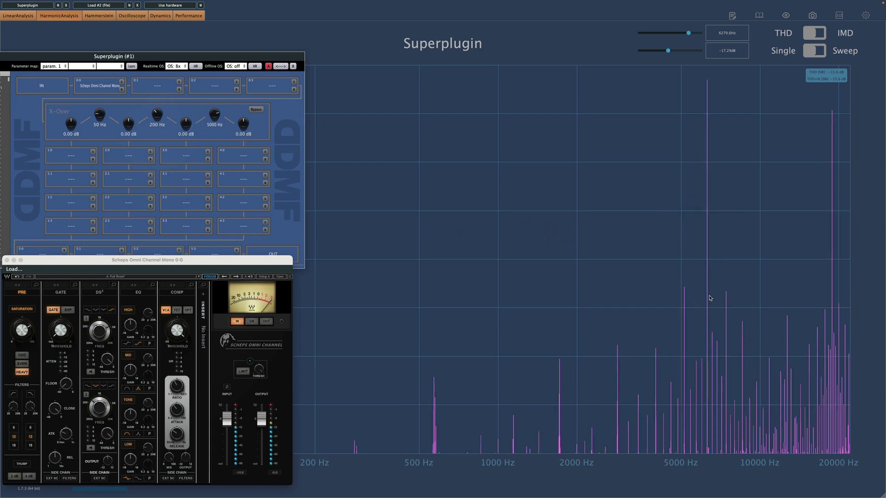
pyautogui.click(178, 66)
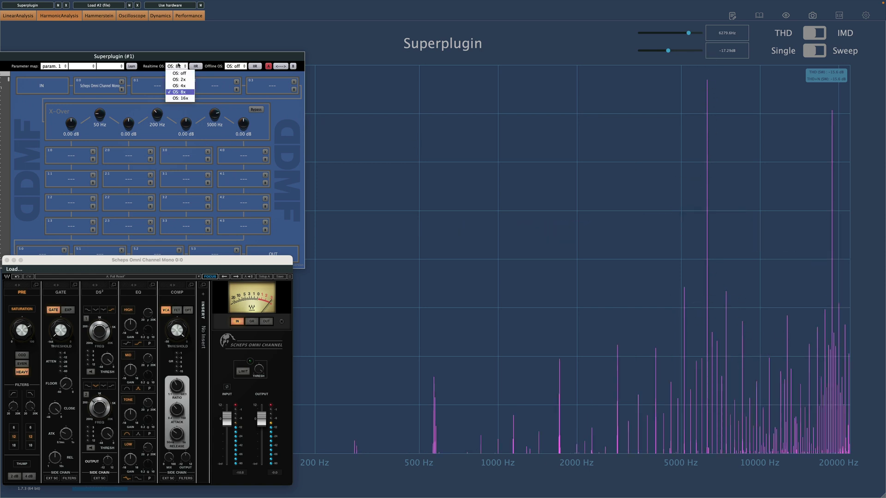
pyautogui.click(184, 99)
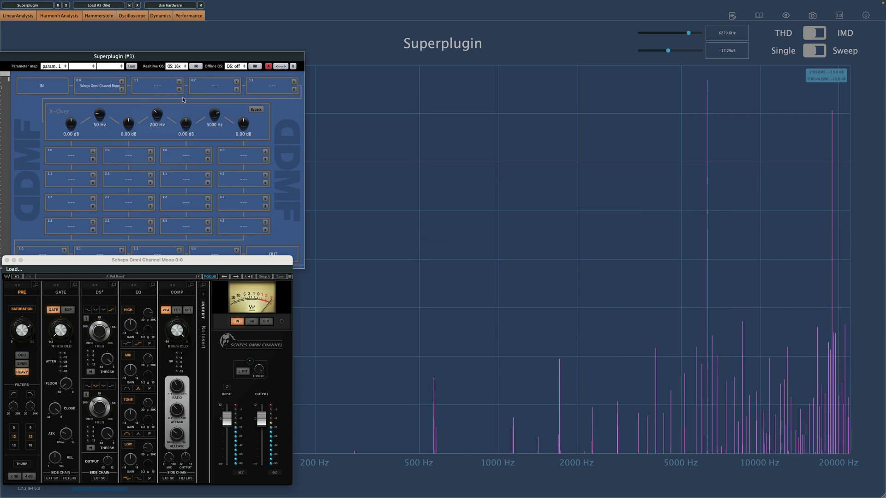
pyautogui.click(176, 68)
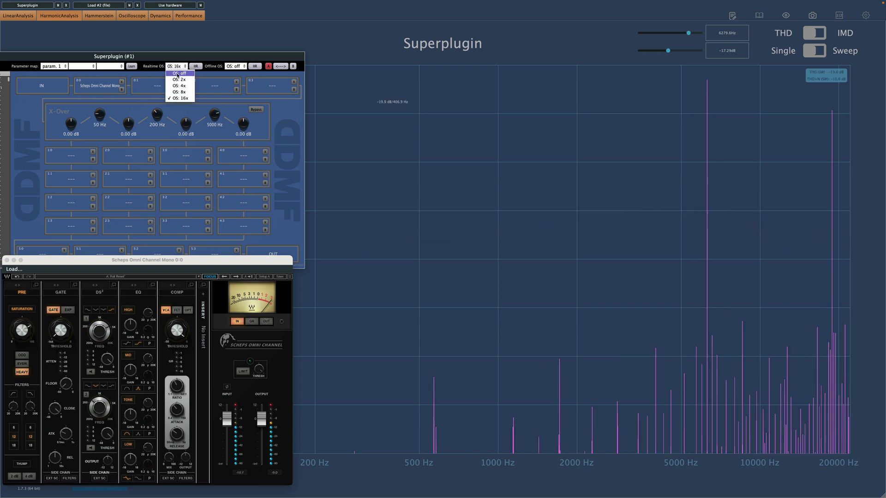
pyautogui.click(178, 73)
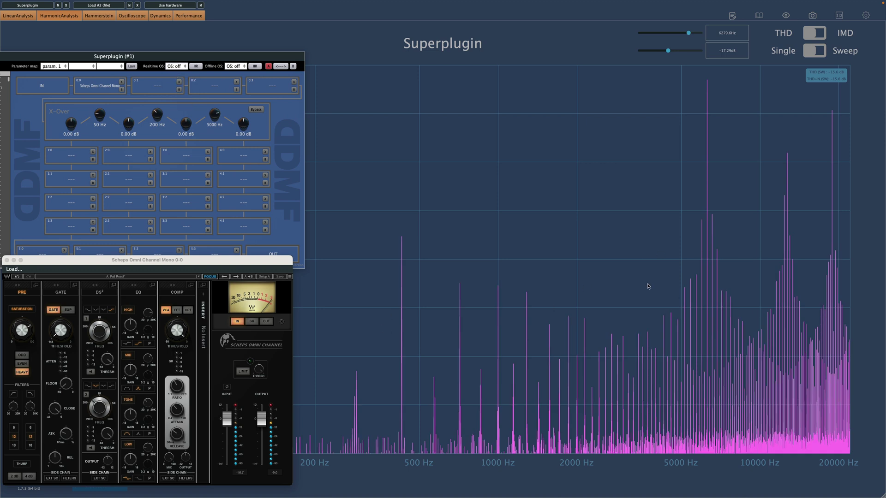
pyautogui.click(178, 67)
pyautogui.click(179, 87)
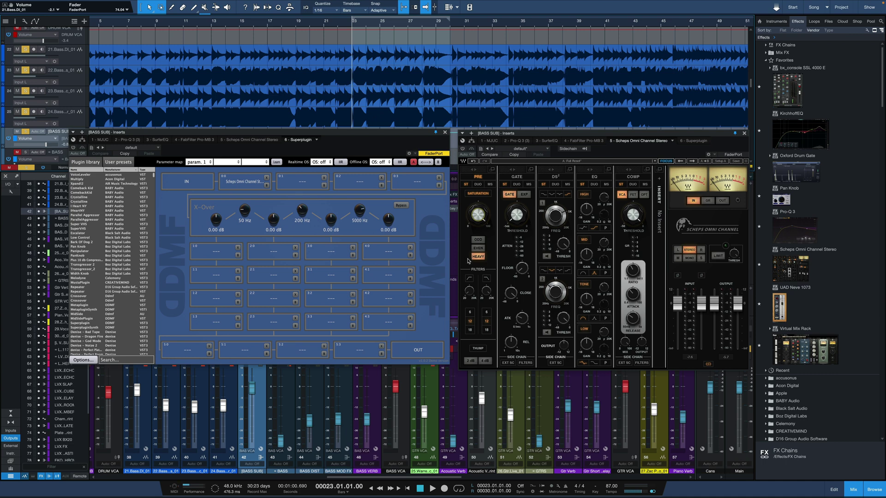
# Step: Loop bars 23–29 and play the bass bus once through without oversampling
pyautogui.press('/')
pyautogui.press('space')
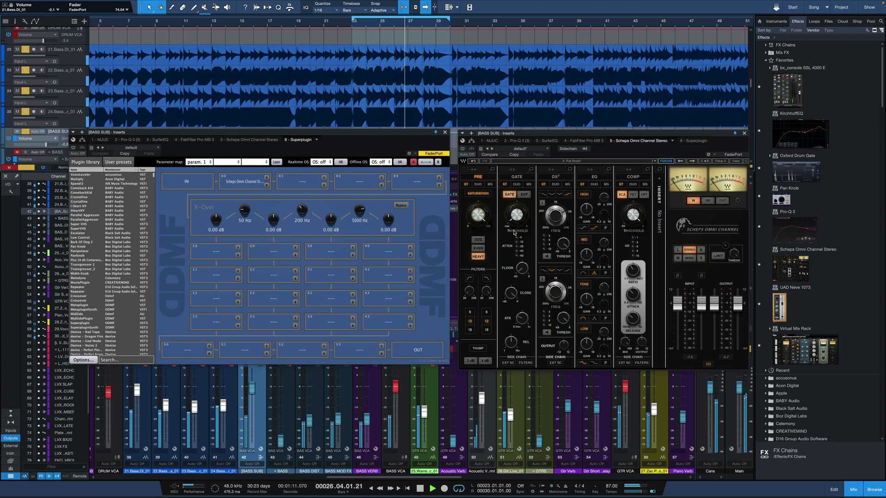
pyautogui.press('space')
# Step: Rearrange the Scheps and Superplugin windows, then play the loop again without oversampling
pyautogui.click(462, 149)
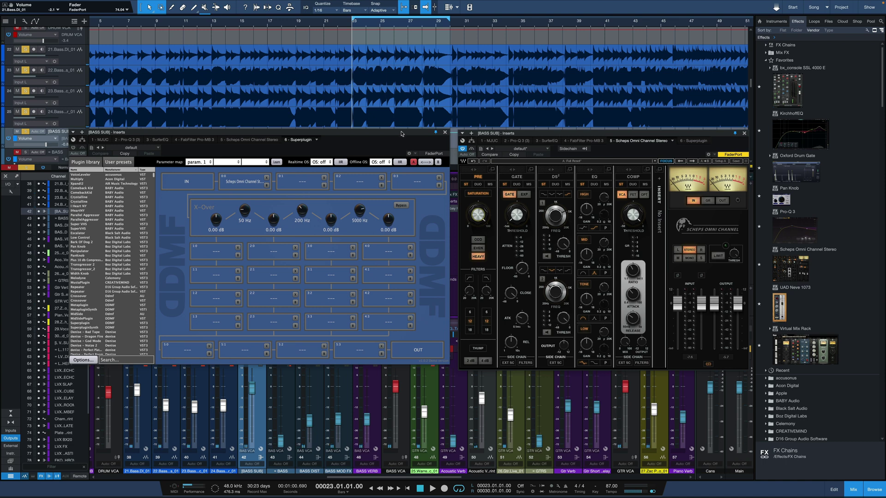
pyautogui.moveTo(405, 134); pyautogui.dragTo(318, 278)
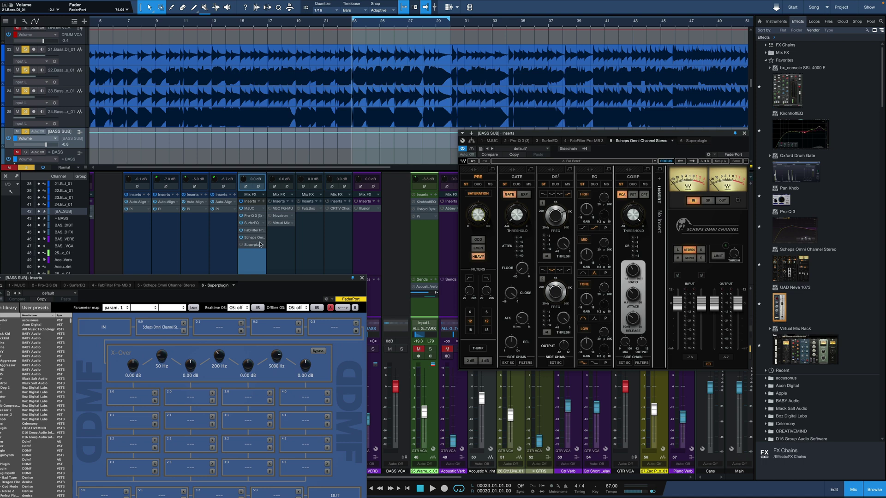
pyautogui.moveTo(271, 279); pyautogui.dragTo(332, 127)
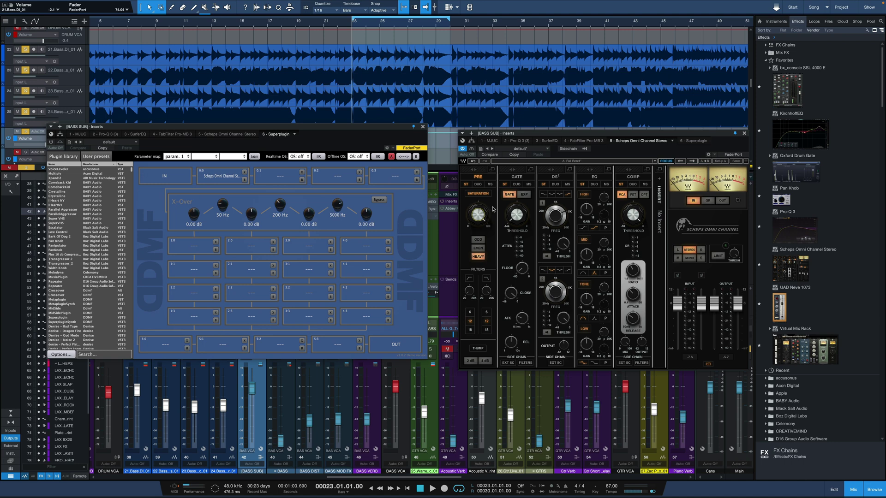
pyautogui.press('space')
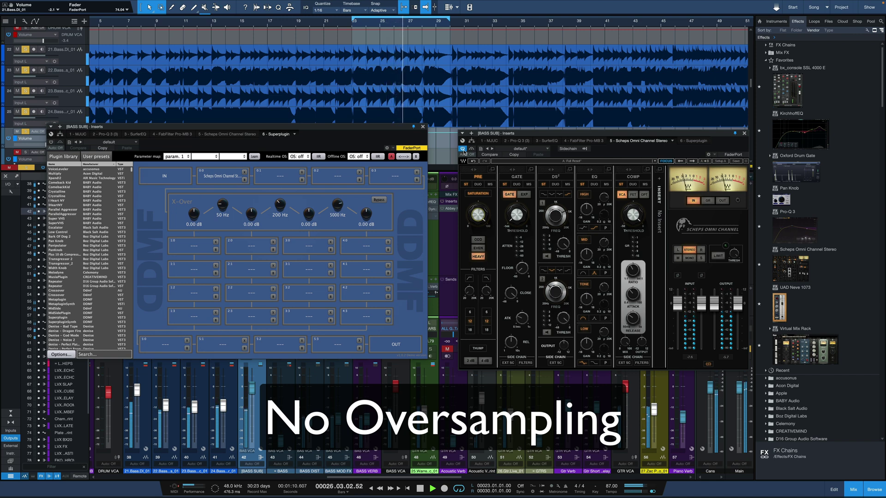
# Step: Stop playback, switch Superplugin to 4x realtime oversampling, and replay the bass loop
pyautogui.press('space')
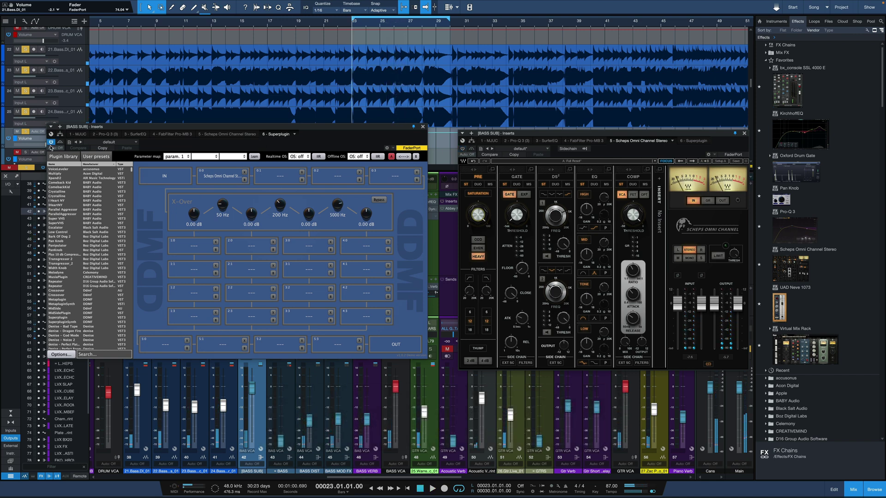
pyautogui.click(299, 156)
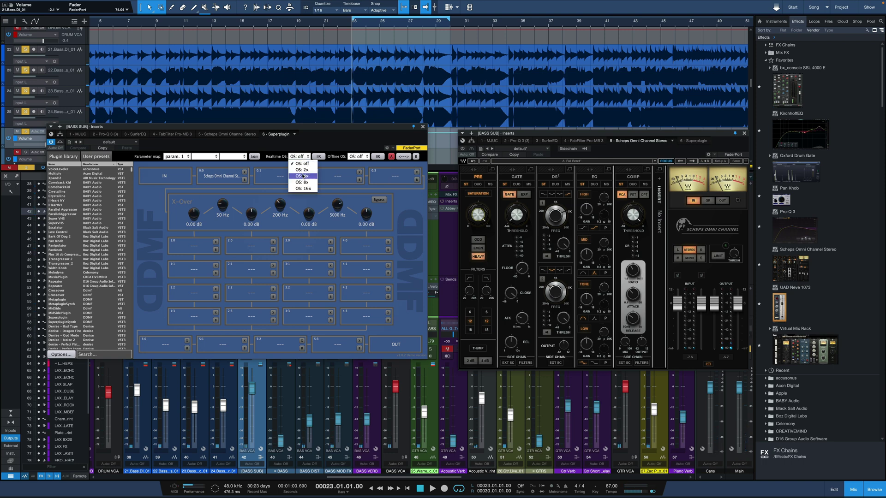
pyautogui.click(302, 175)
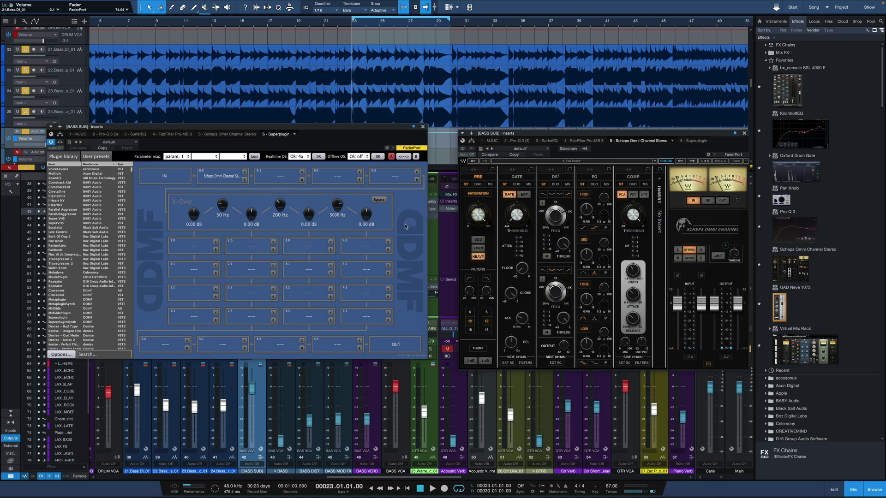
pyautogui.press('space')
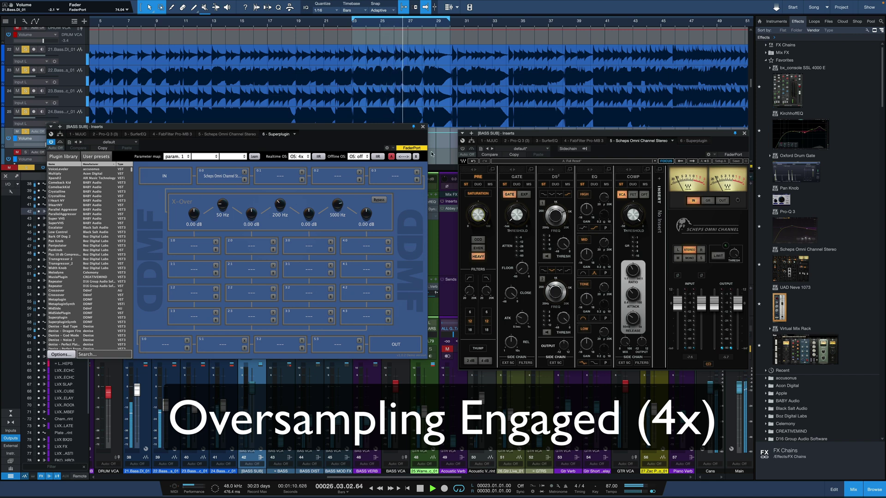
# Step: Stop playback, close the Superplugin and Scheps windows, and replay the bars 23–29 loop
pyautogui.press('space')
pyautogui.click(423, 127)
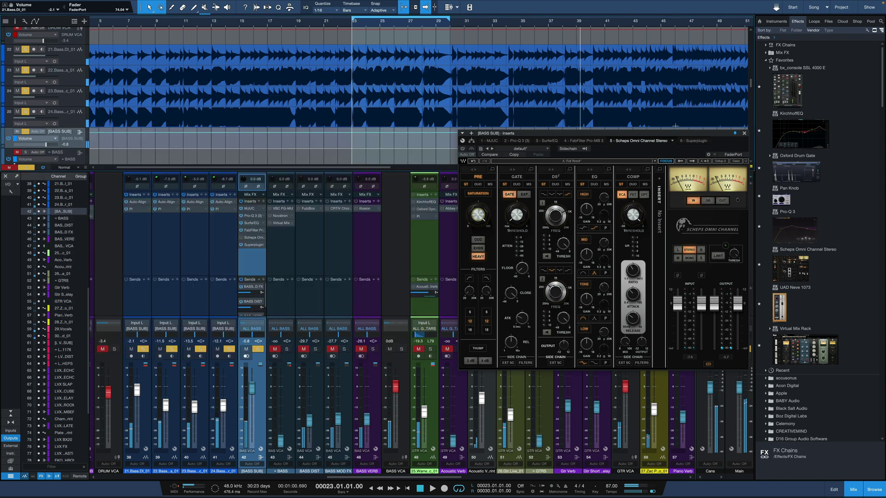
pyautogui.click(743, 134)
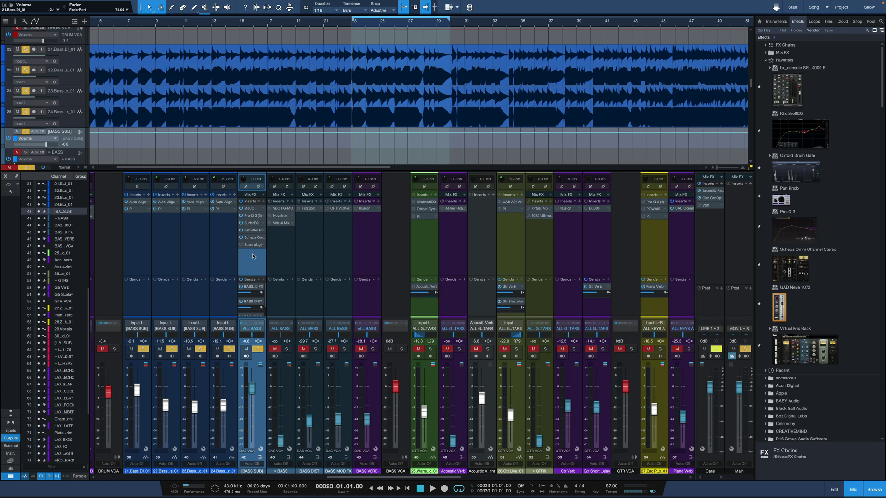
pyautogui.press('space')
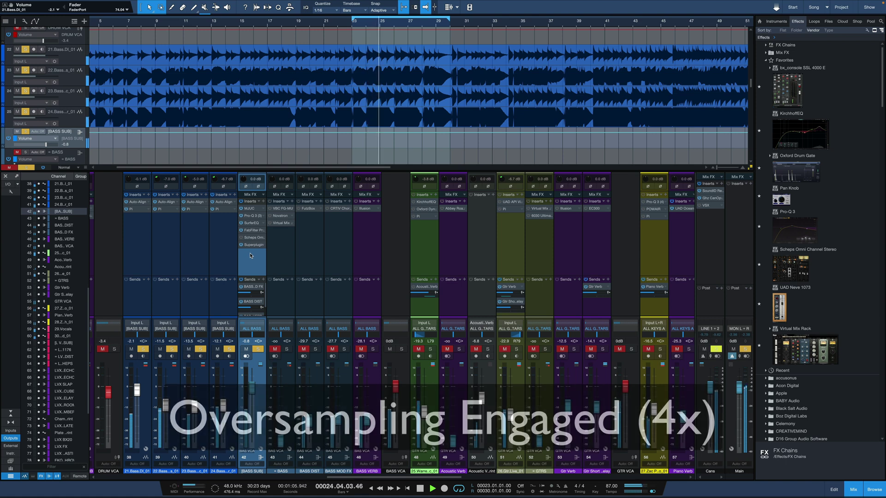
pyautogui.press('space')
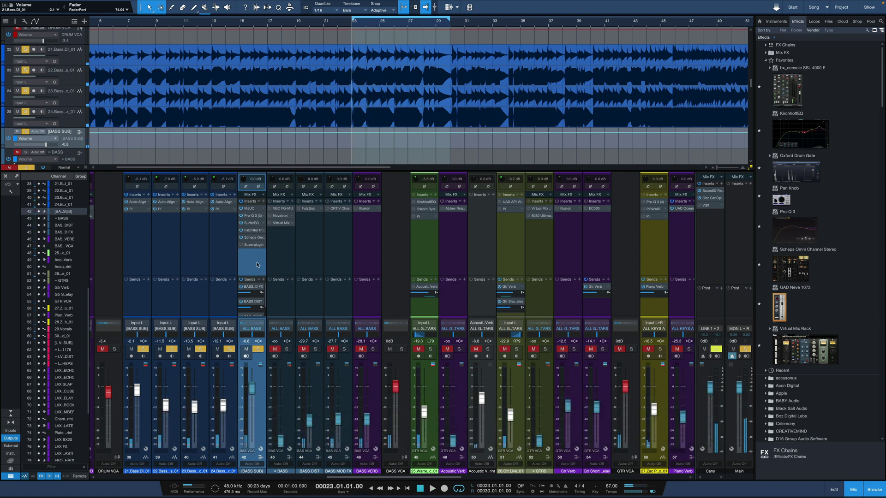
pyautogui.press('space')
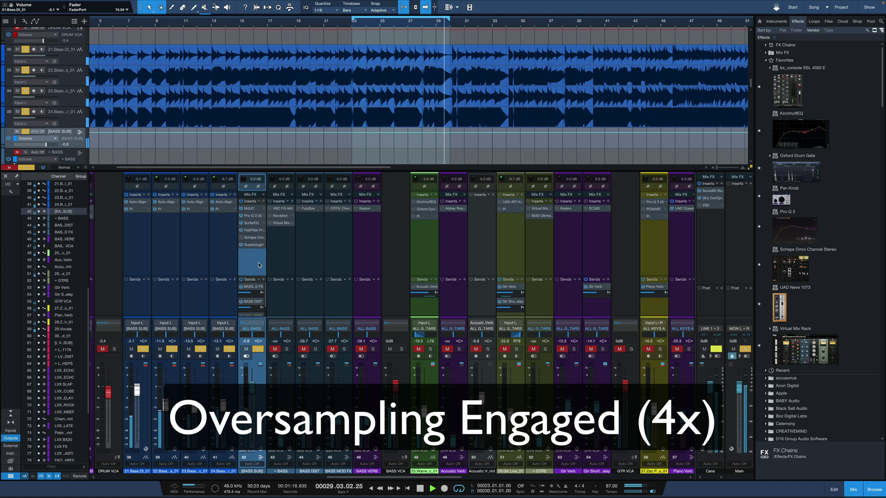
pyautogui.press('space')
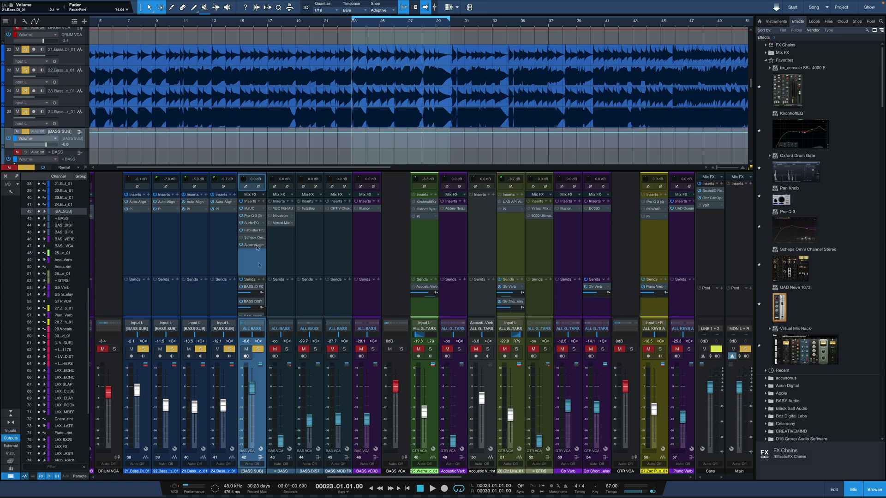
# Step: Reopen Superplugin from the BASS SUB channel's insert slot in the mixer
pyautogui.click(257, 247)
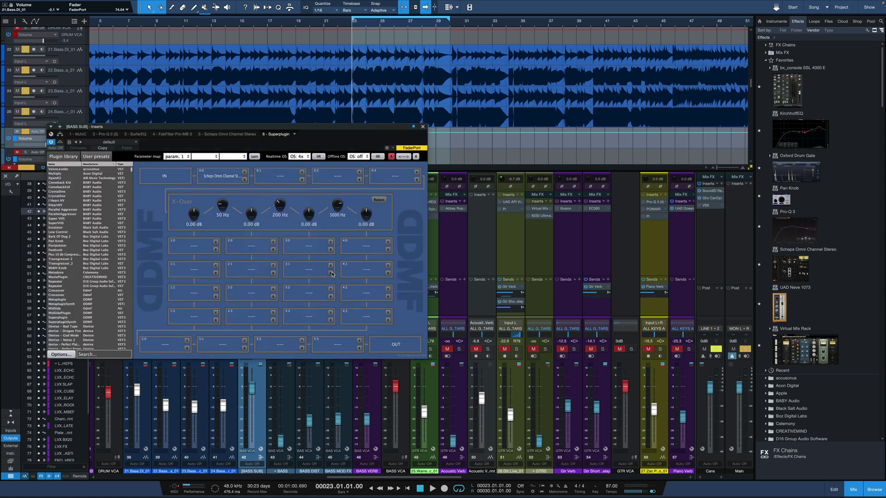